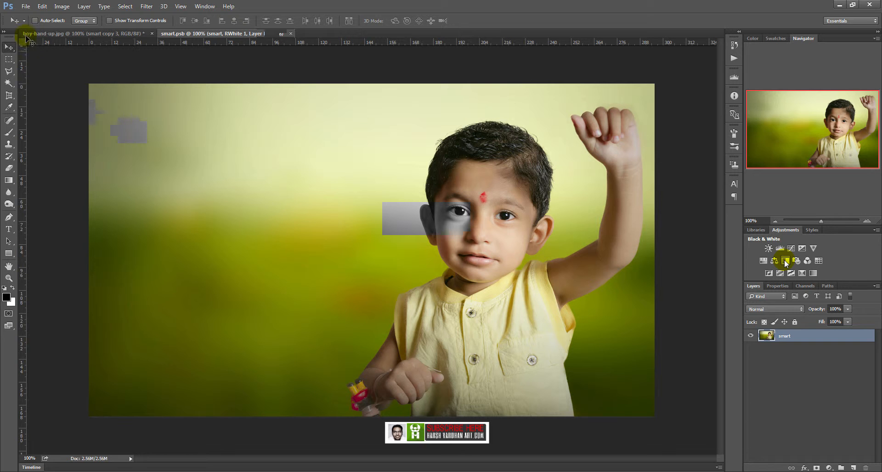
- Close the smart.psb smart object document and return to boy-hand-up.jpg
left_click(26, 6)
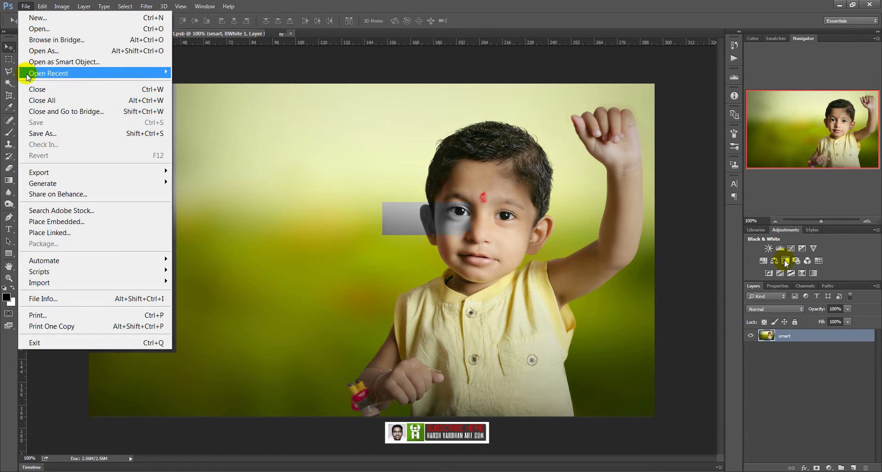
left_click(365, 4)
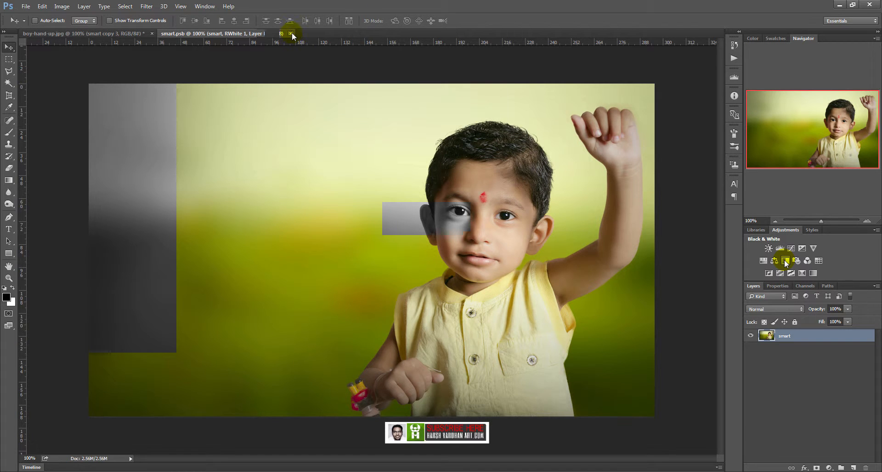
left_click(291, 33)
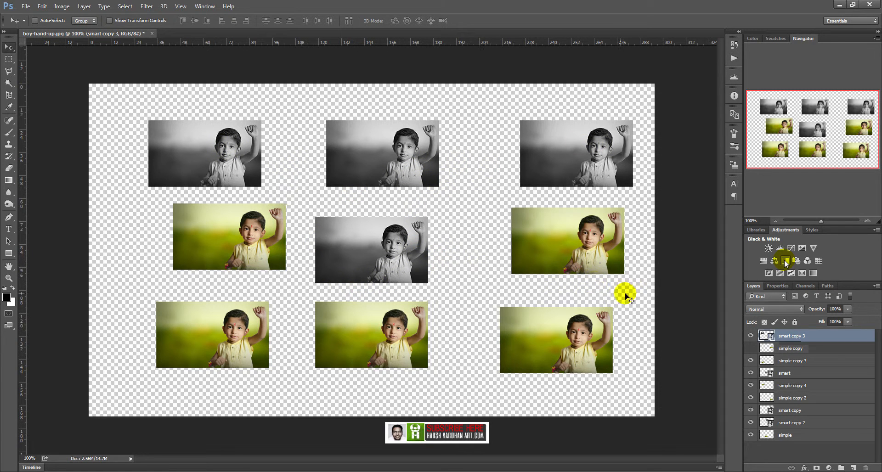
- Make the simple copy layer visible, and switch the smart copy 3 layer's visibility off and on again
left_click(751, 348)
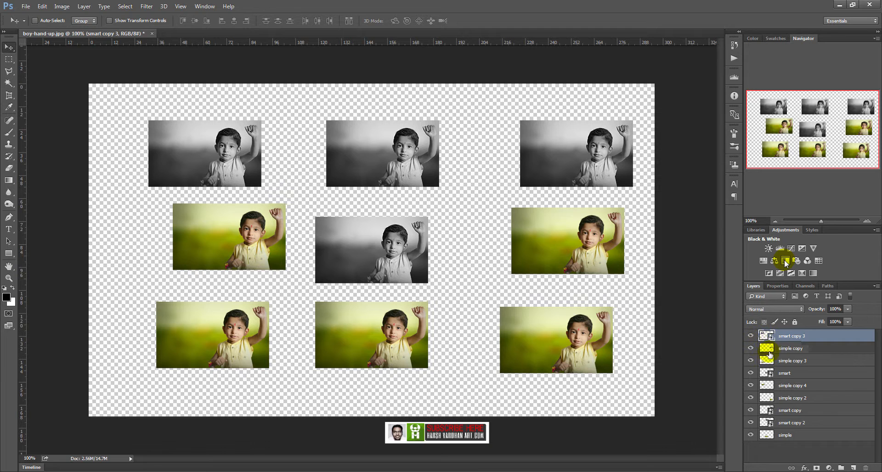
left_click(751, 337)
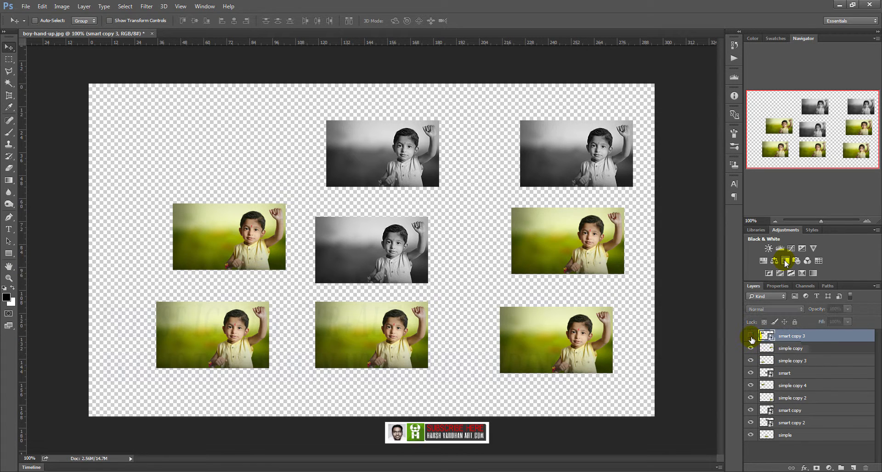
left_click(751, 338)
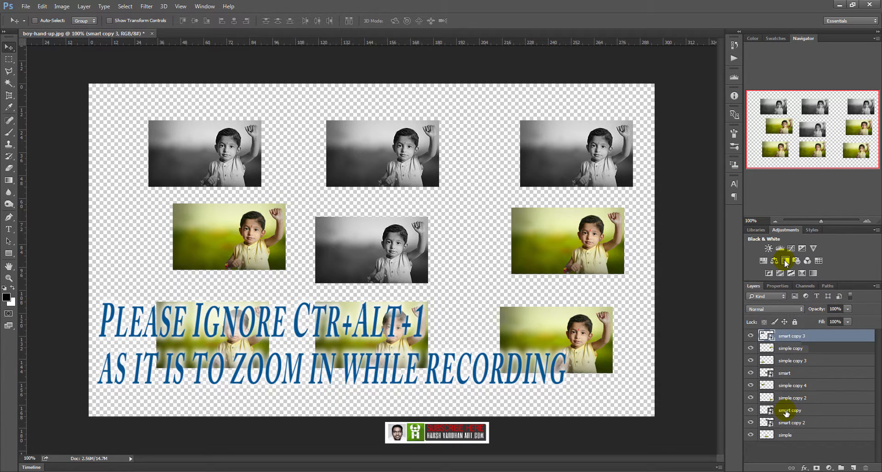
- Select the simple layer, view its blending options in the Layer Style dialog, and close the dialog without changes
key("ctrl+alt+1")
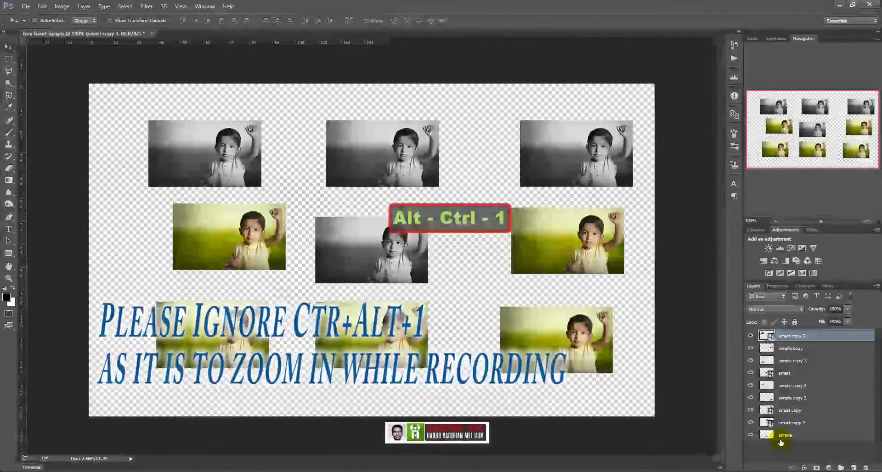
left_click(778, 428)
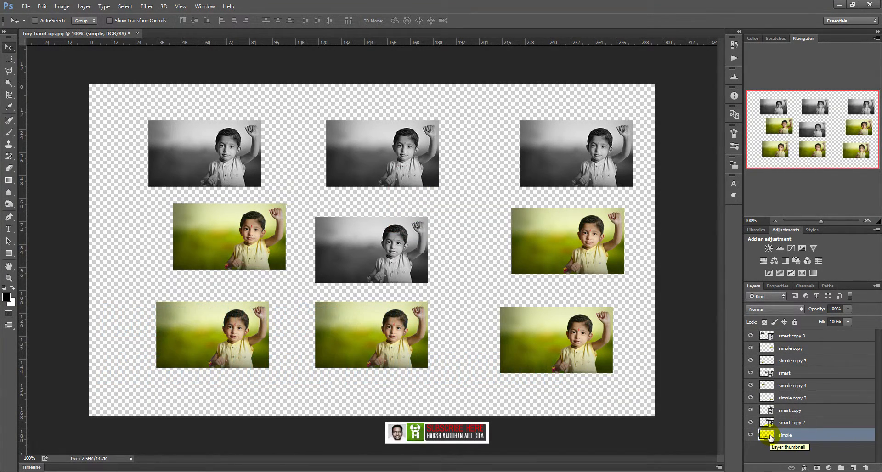
key("space")
double_click(813, 438)
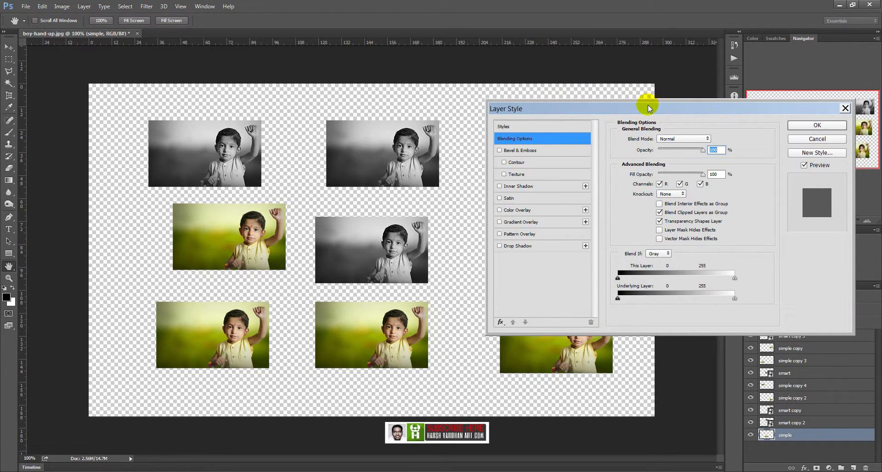
left_click_drag(650, 108, 513, 100)
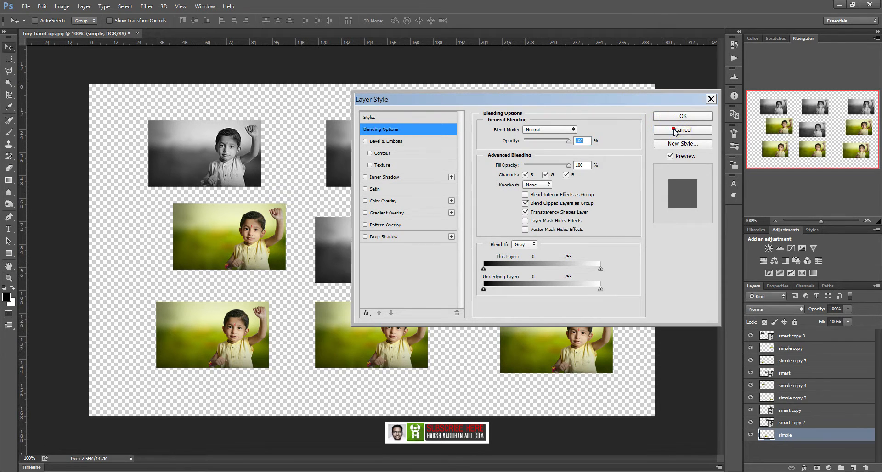
left_click(681, 117)
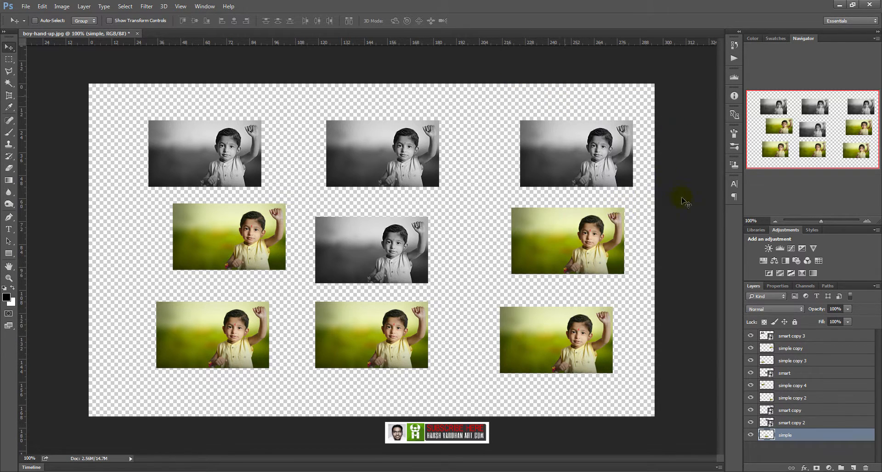
- Add a Brightness/Contrast adjustment layer directly above the simple layer with the brightness set to -147
left_click(768, 249)
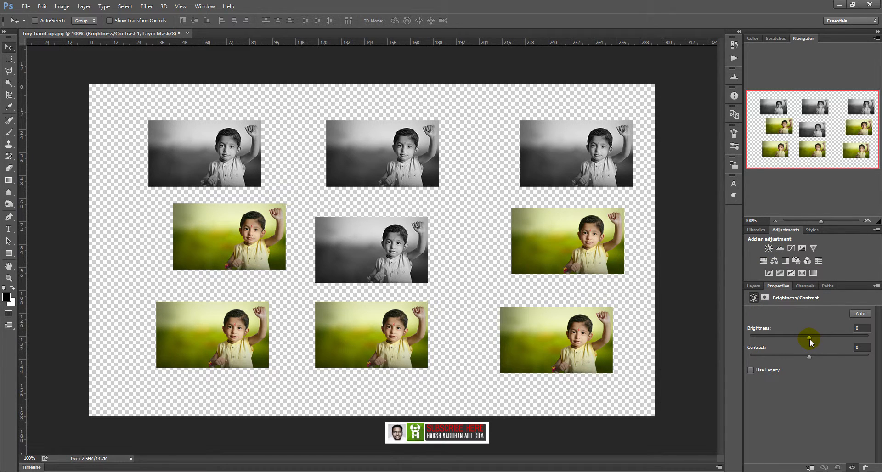
left_click_drag(809, 338, 751, 339)
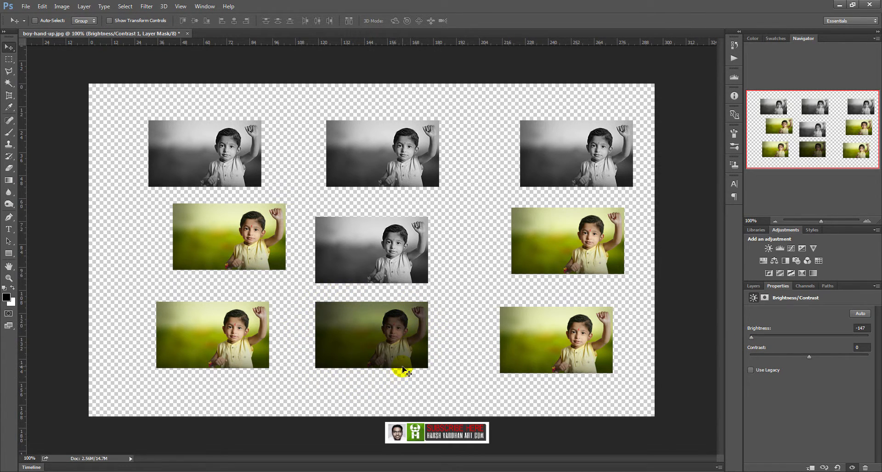
left_click(754, 285)
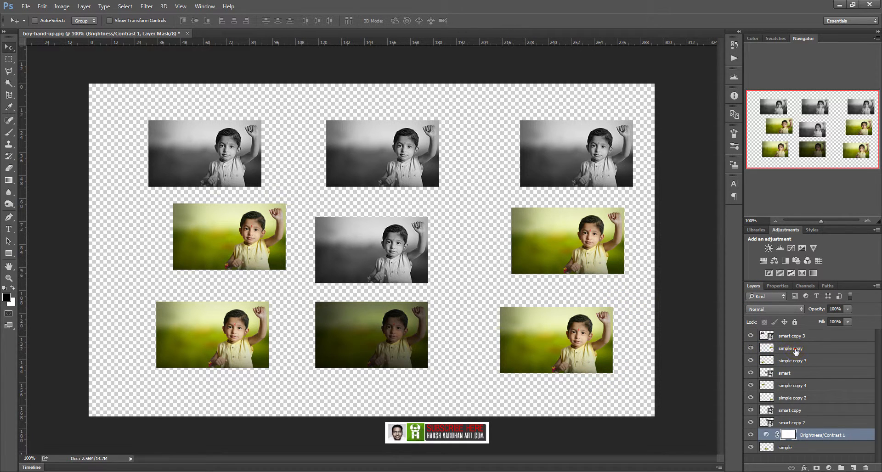
- Reorder the layers by moving simple copy 2 below smart copy and simple copy 3 to the top of the stack
left_click(796, 351)
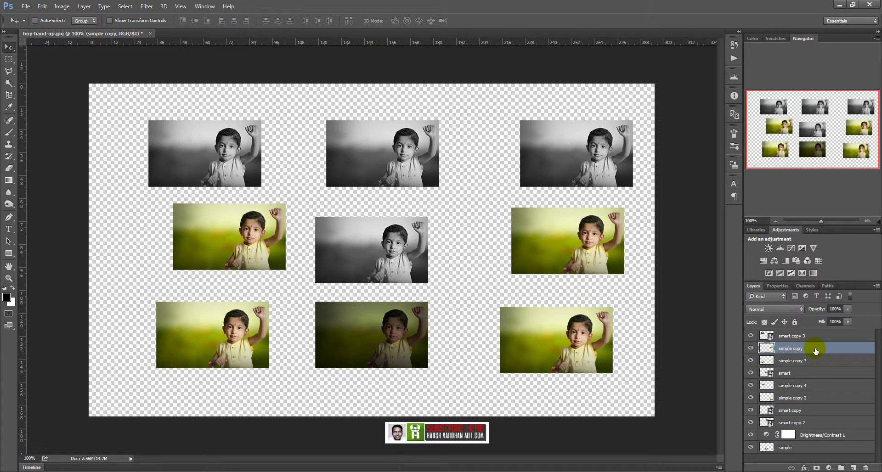
left_click(800, 361)
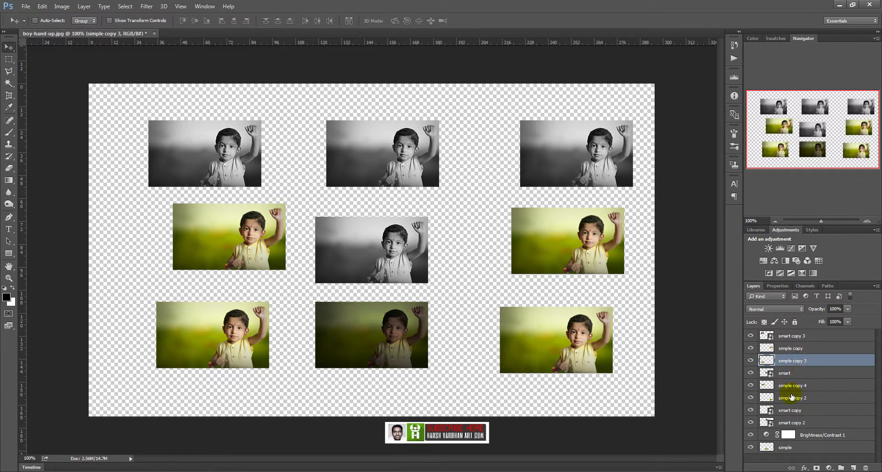
left_click(797, 388)
left_click(793, 397)
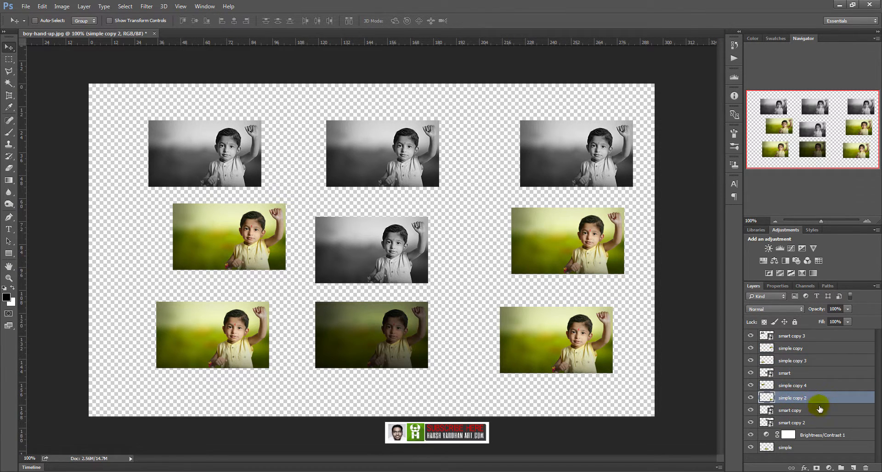
left_click_drag(802, 399, 798, 414)
left_click_drag(790, 362, 788, 377)
left_click_drag(787, 336, 785, 331)
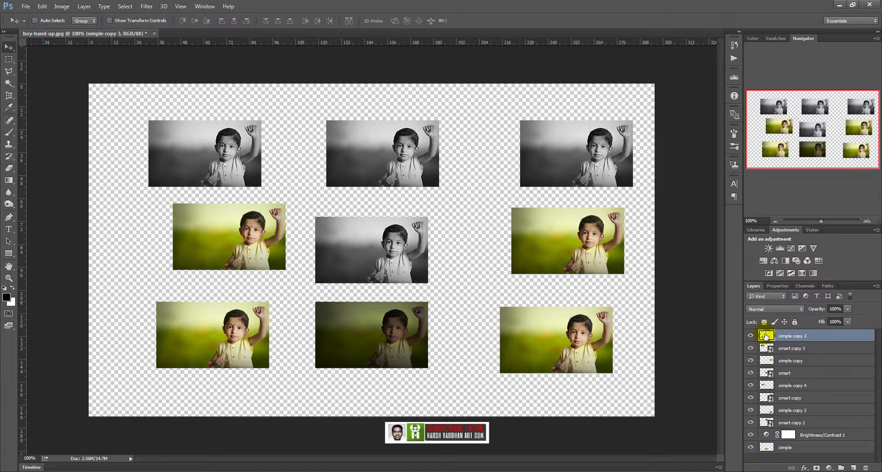
- Add a Brightness/Contrast adjustment with brightness -87 above simple copy 3 and clip it to that layer only
left_click(770, 248)
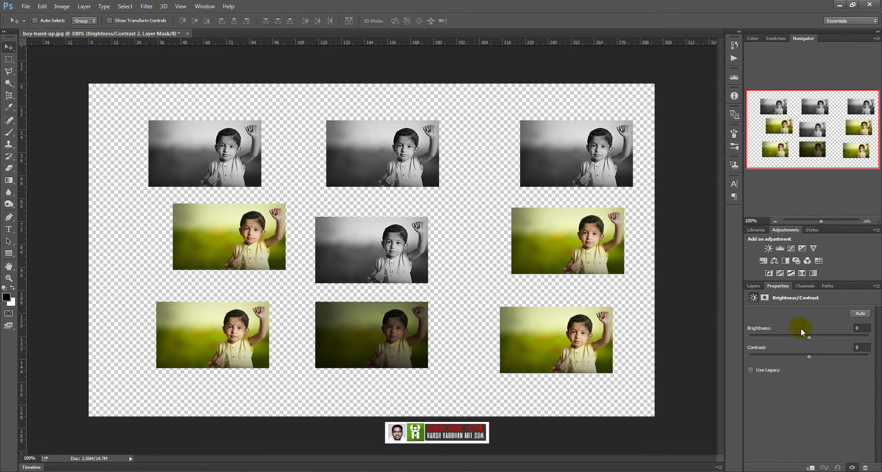
left_click_drag(808, 339, 775, 338)
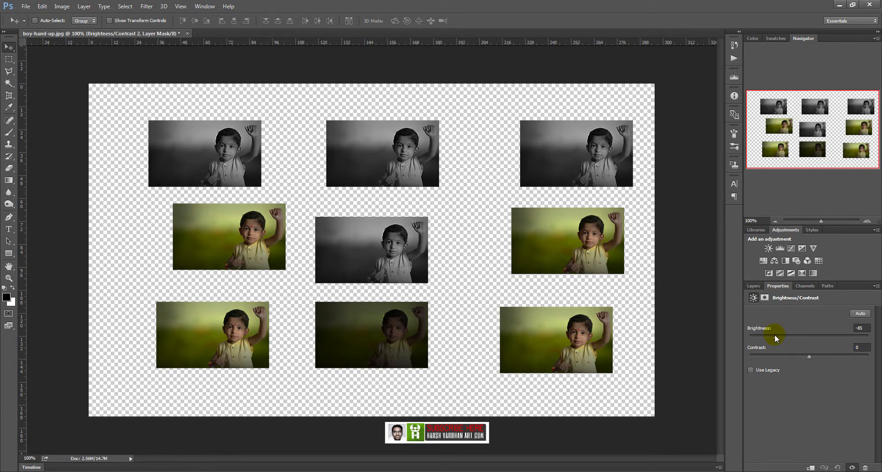
key("alt")
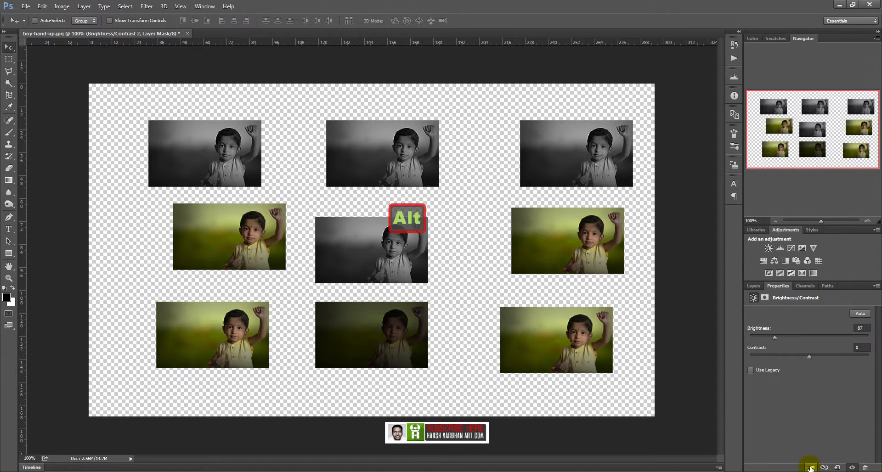
left_click(810, 468, "alt")
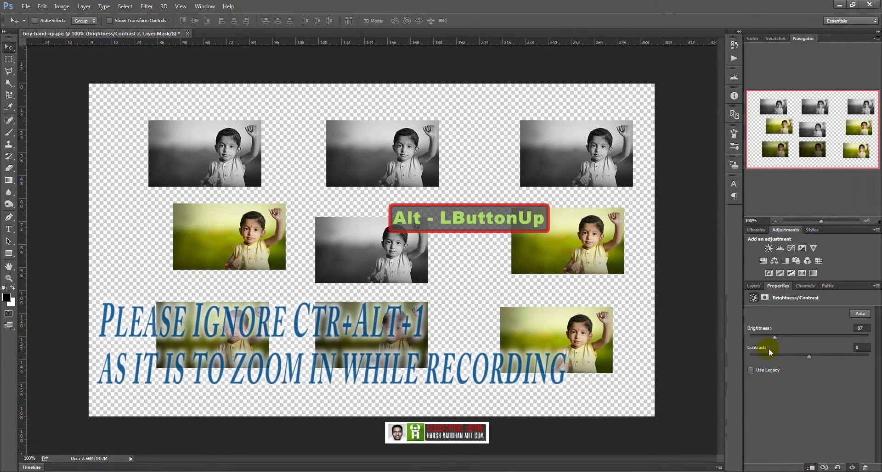
- Release the clipping of the Brightness/Contrast 2 layer and clip it to simple copy 3 again
left_click(752, 286)
key("alt")
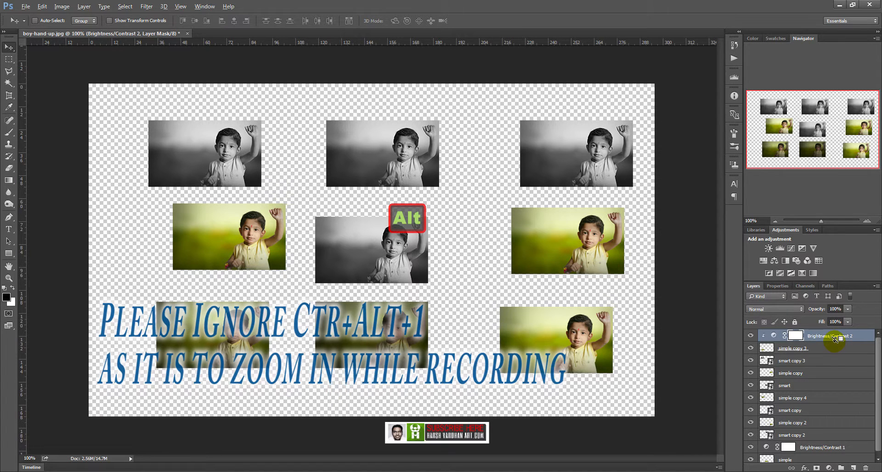
left_click(834, 339, "alt")
left_click(827, 342, "alt")
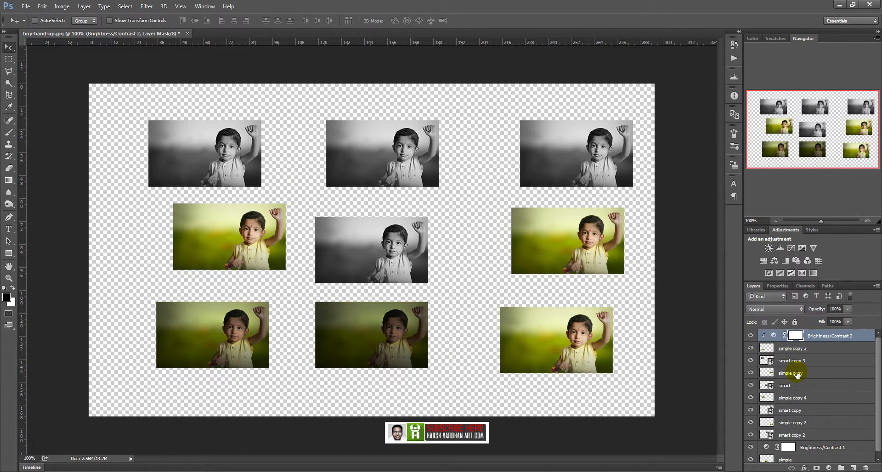
- Open the contents of the smart layer's smart object and delete its Black & White adjustment layer
left_click(796, 374)
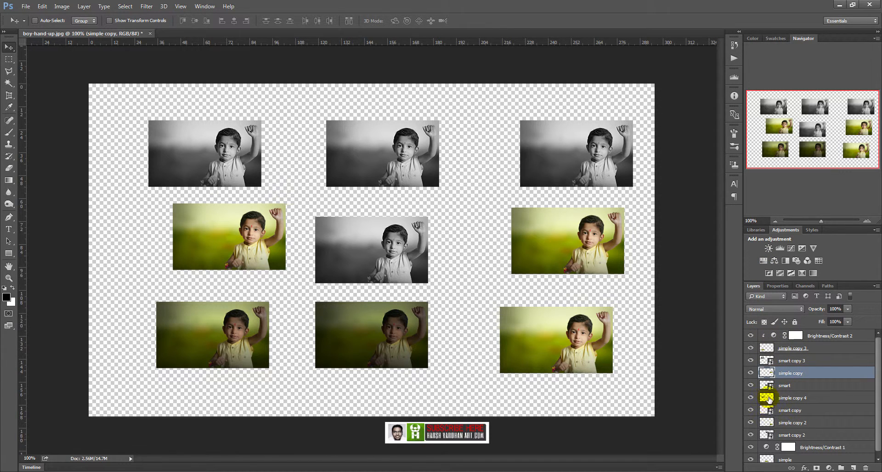
double_click(766, 386)
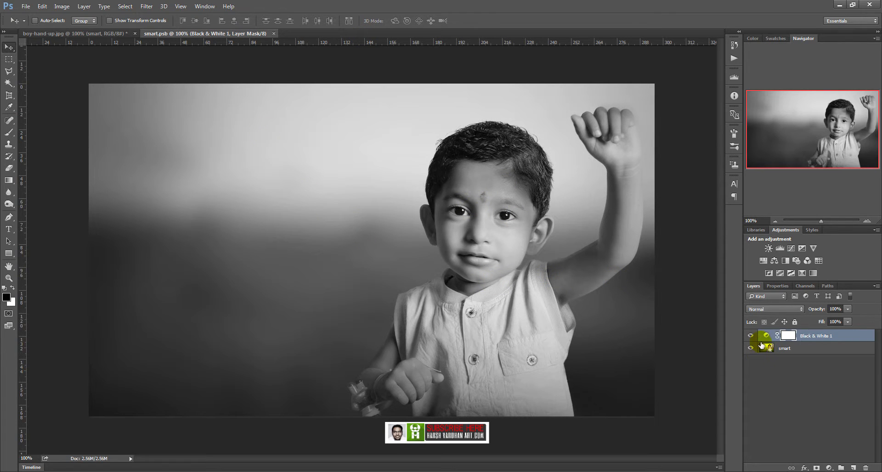
left_click(768, 336)
key("Delete")
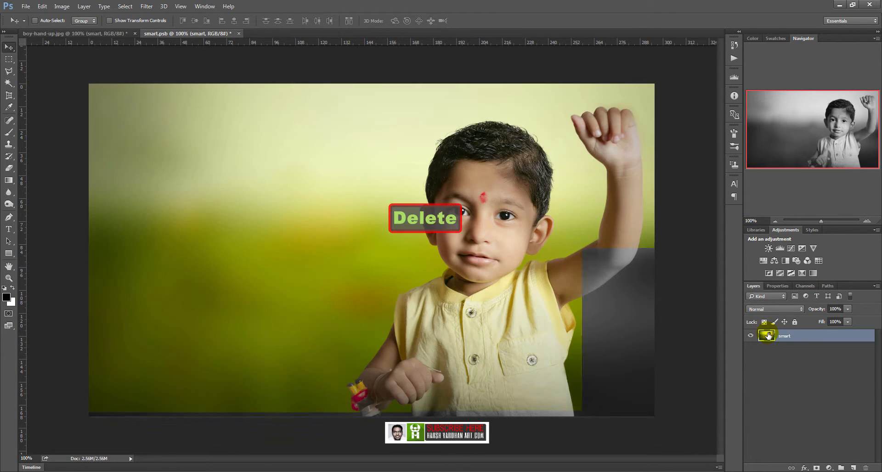
- Add a Color Balance adjustment above the smart layer with midtones at Cyan-Red +73, Magenta-Green -62 and Yellow-Blue +100
left_click(775, 261)
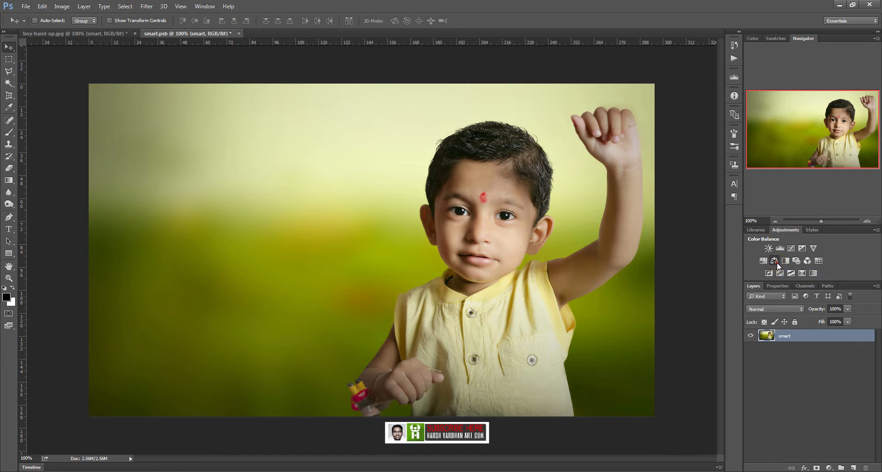
left_click_drag(797, 334, 831, 338)
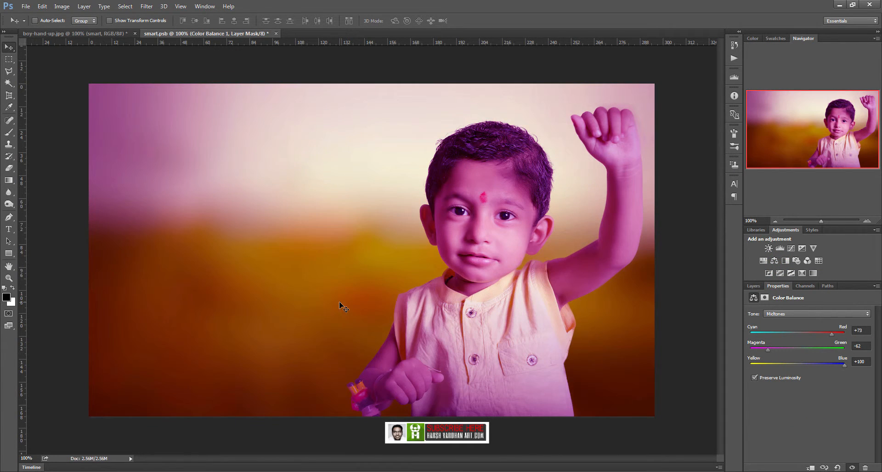
- Save the edited smart object contents and close smart.psb
key("ctrl")
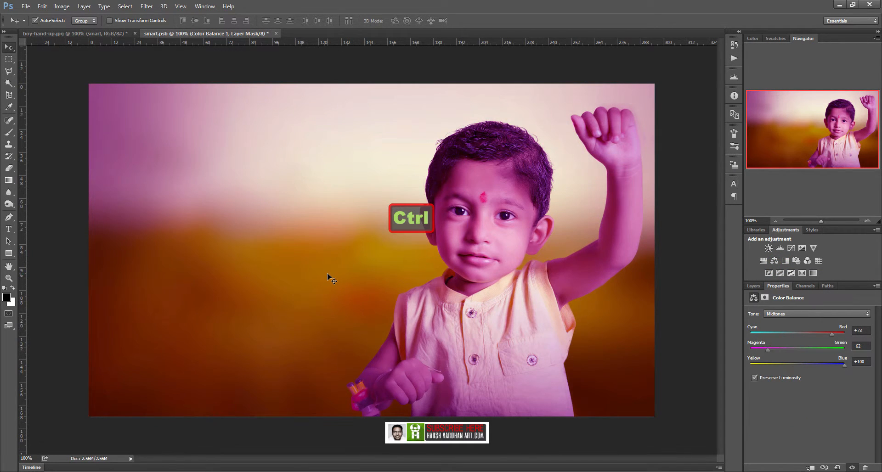
key("ctrl+s")
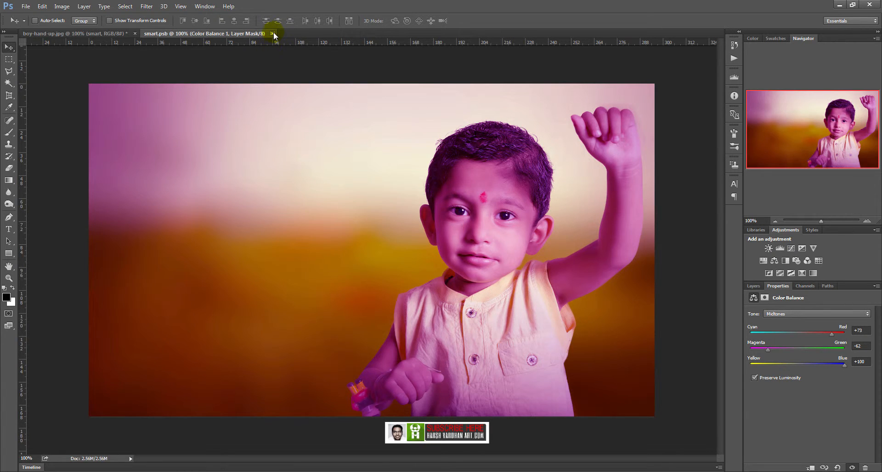
left_click(272, 33)
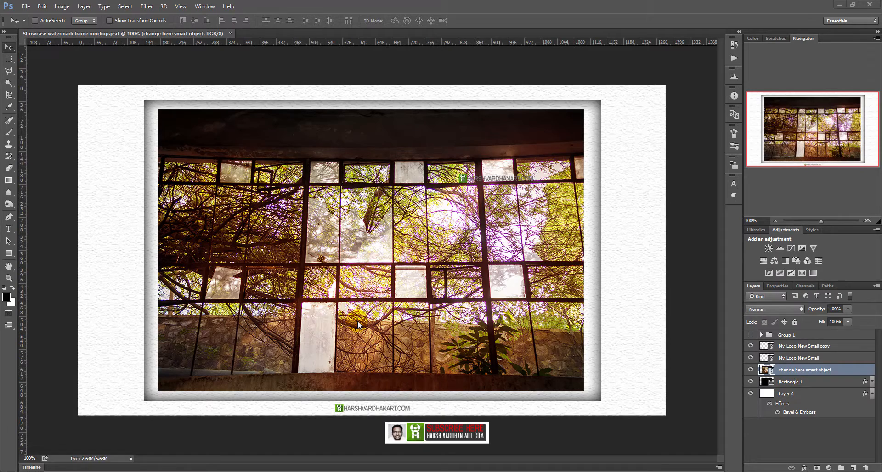
- Open the contents of the "change here smart object" layer in the Showcase watermark frame mockup
key("ctrl+alt+1")
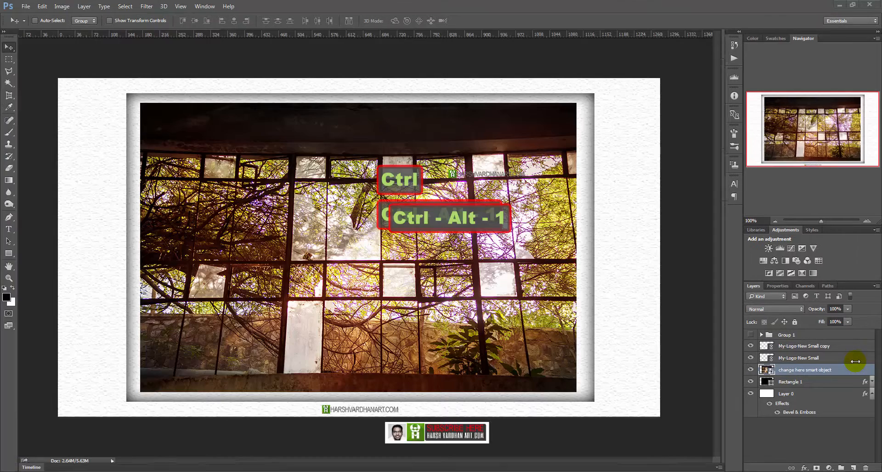
key("ctrl+alt+1")
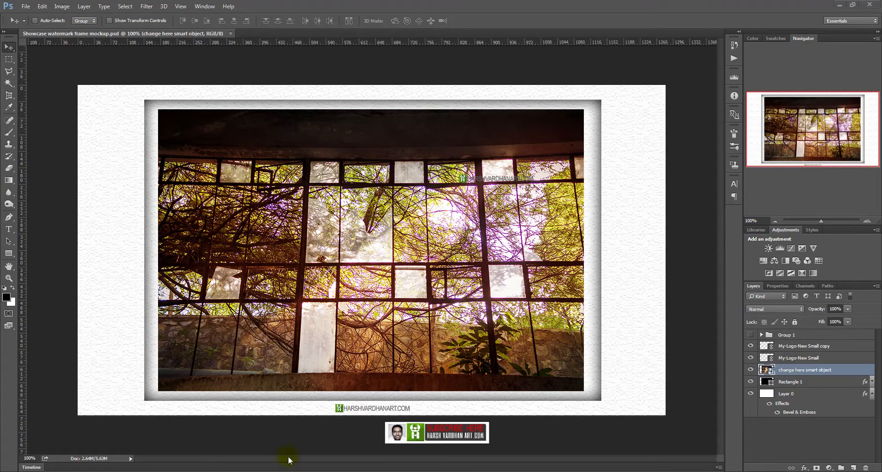
double_click(766, 371)
double_click(765, 371)
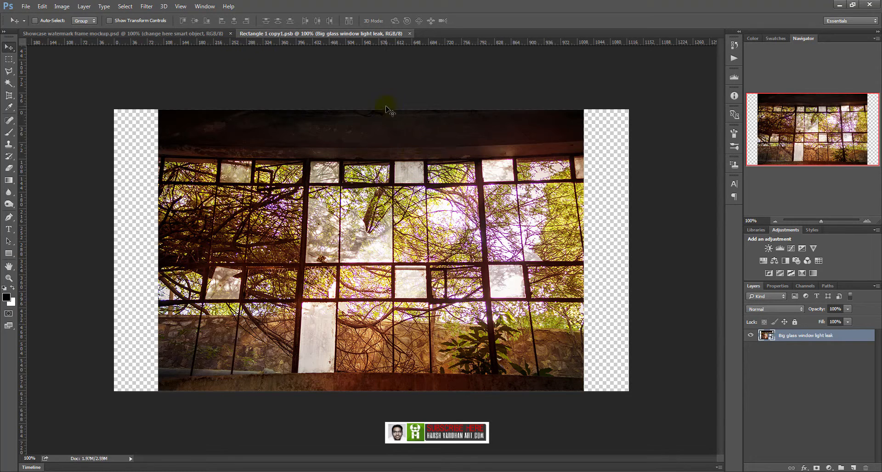
- Place the image "Solitude bench simple 2" from the Best Sellers folder into the open smart object contents
right_click(127, 471)
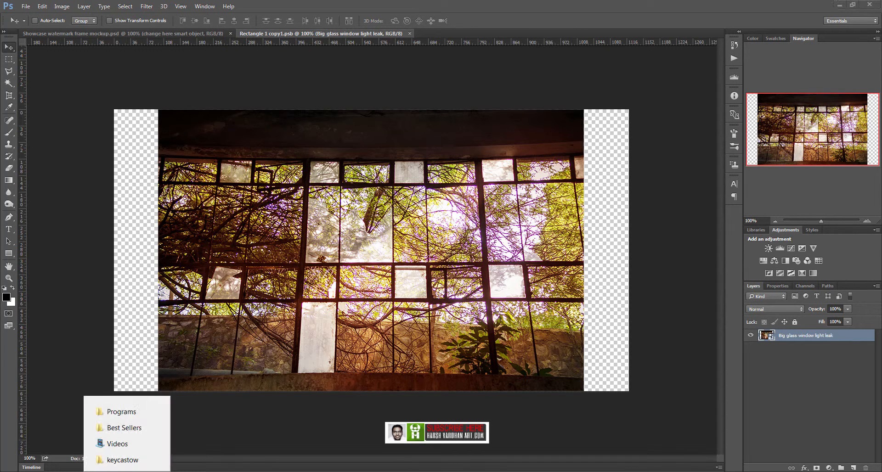
left_click(117, 428)
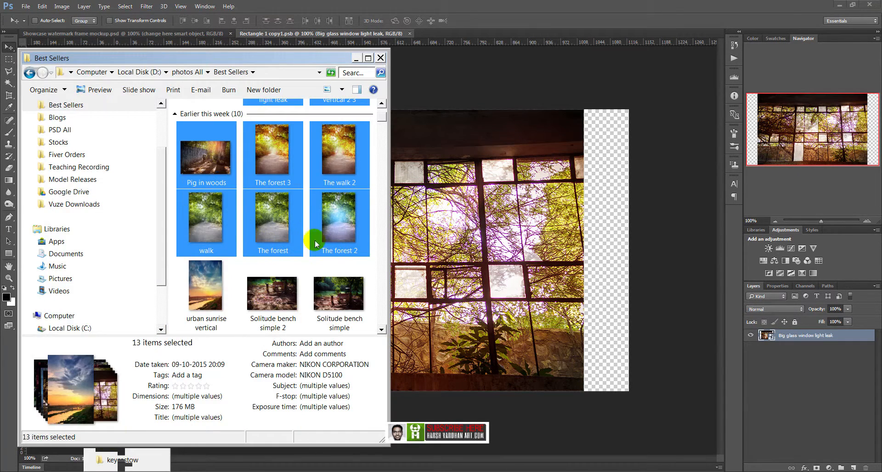
left_click(349, 150)
scroll(347, 152, "up", 5)
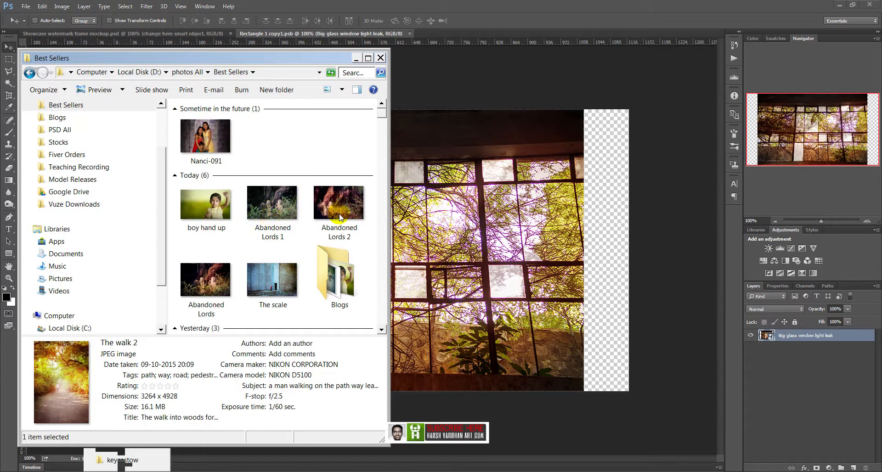
scroll(266, 225, "down", 8)
left_click_drag(275, 225, 463, 236)
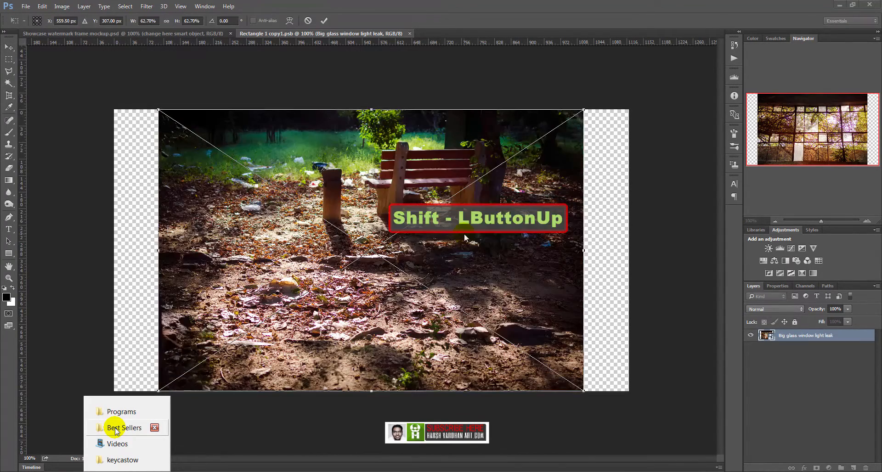
left_click(325, 21)
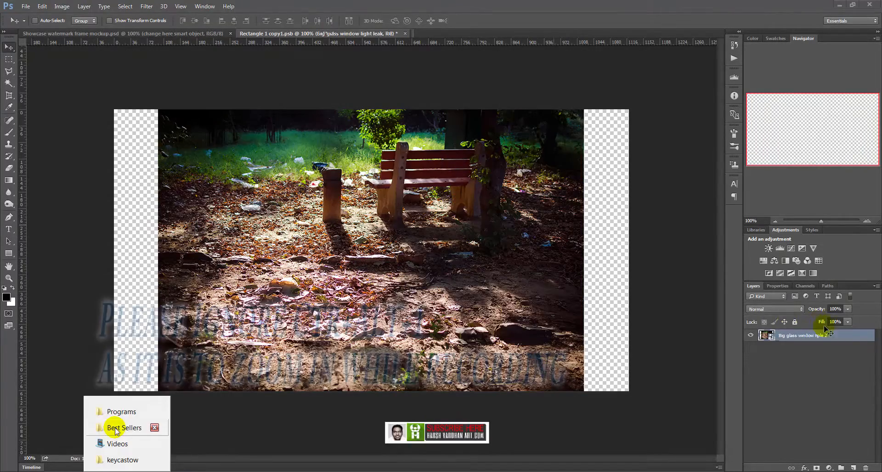
- Save the edited smart object contents and close Rectangle 1 copy1.psb
left_click(26, 6)
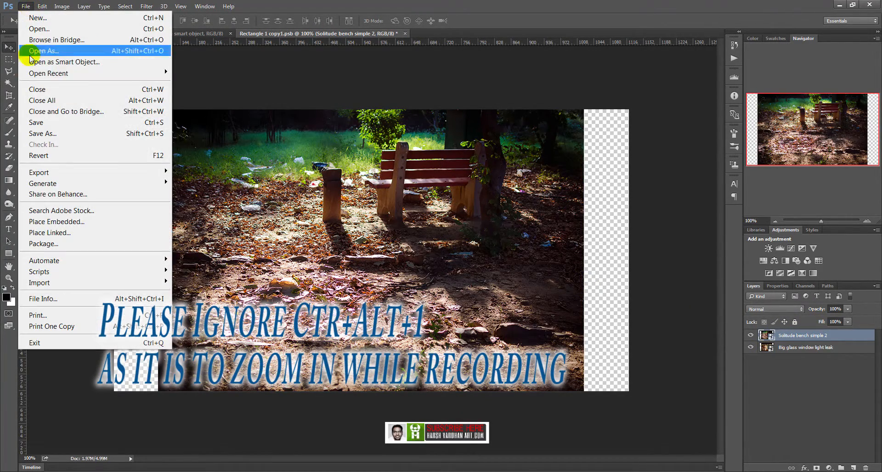
left_click(42, 125)
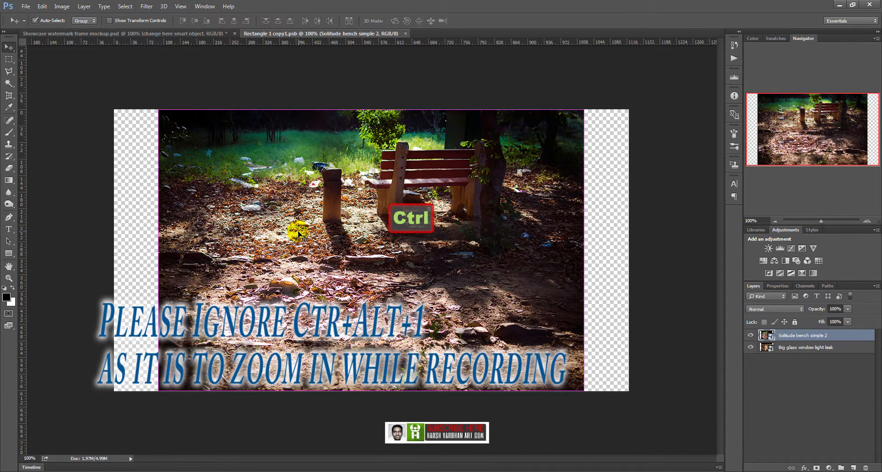
key("ctrl+s")
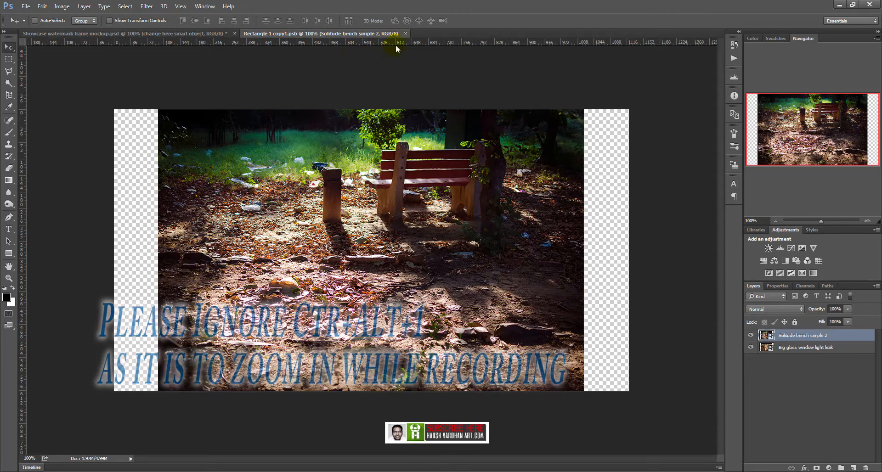
left_click(406, 34)
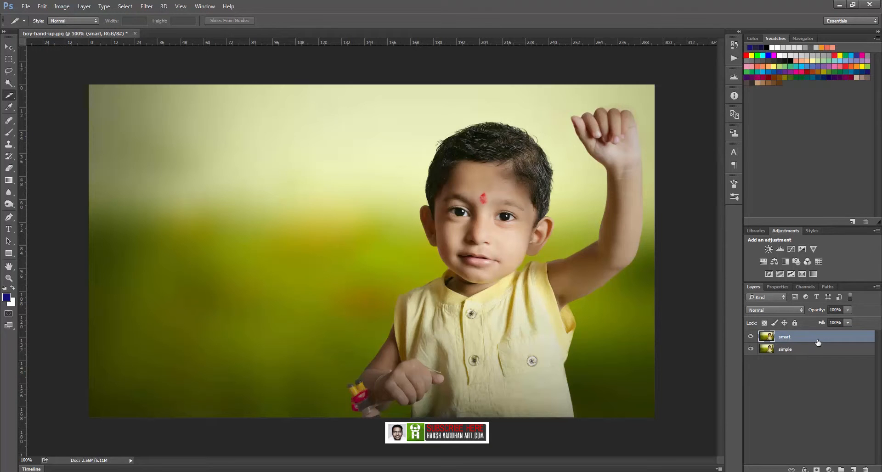
- Convert the smart layer of boy-hand-up.jpg to a smart object and activate the Move tool
right_click(841, 341)
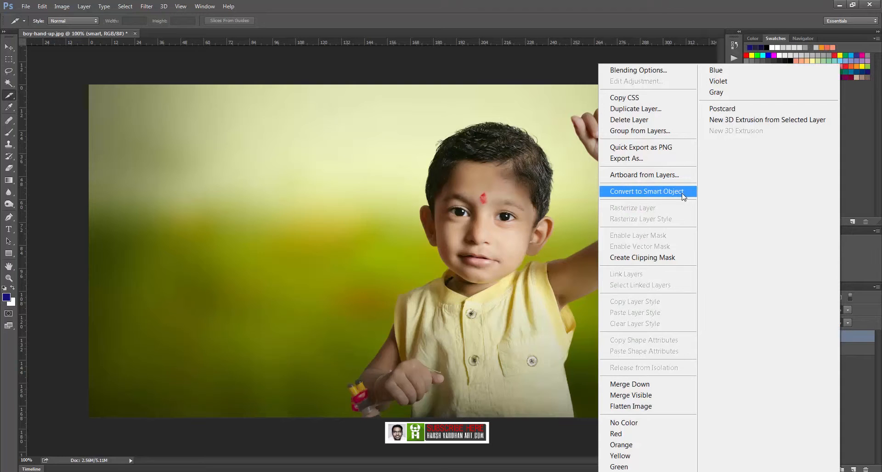
left_click(682, 196)
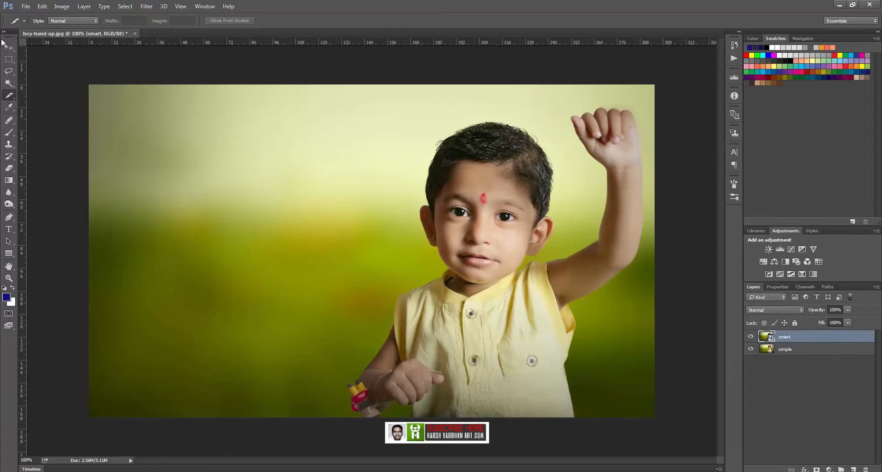
left_click_drag(8, 47, 43, 49)
left_click(42, 49)
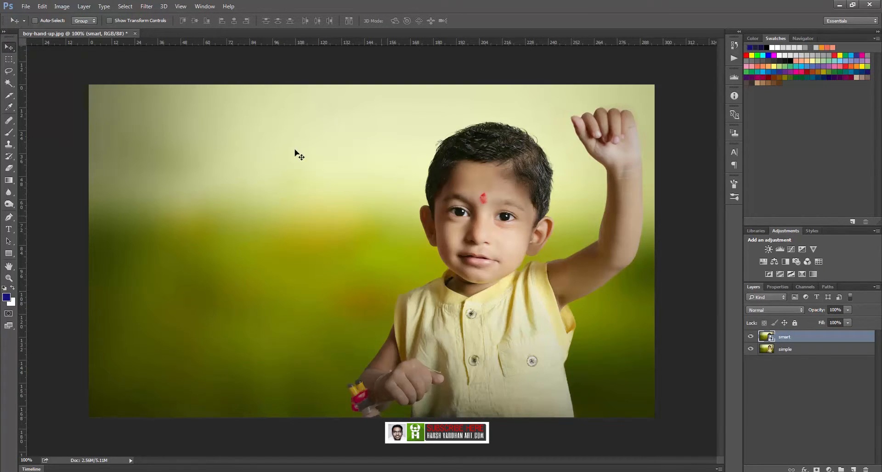
- Apply a Radial Blur to the smart layer with amount 10, Zoom method and Good quality
left_click(147, 6)
mouse_move(164, 133)
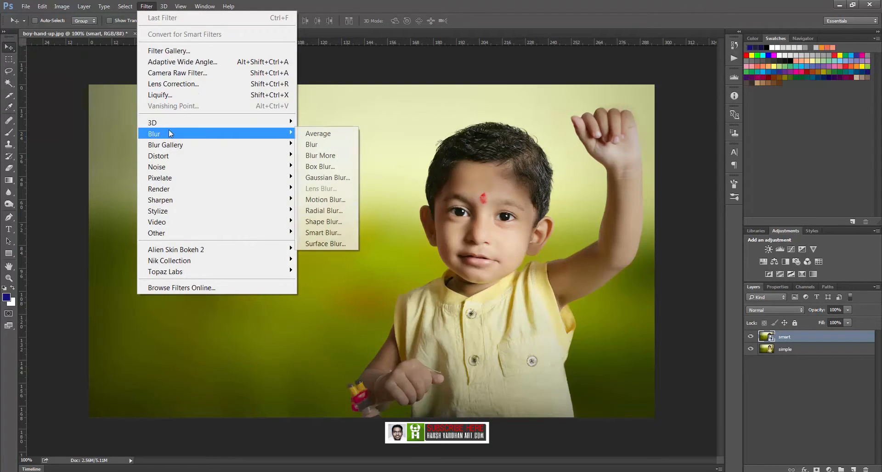
left_click(326, 210)
left_click_drag(645, 106, 546, 106)
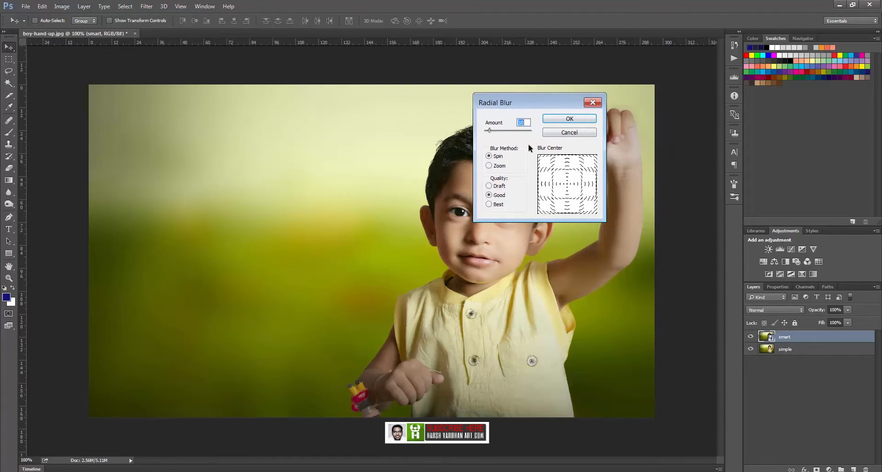
left_click(489, 167)
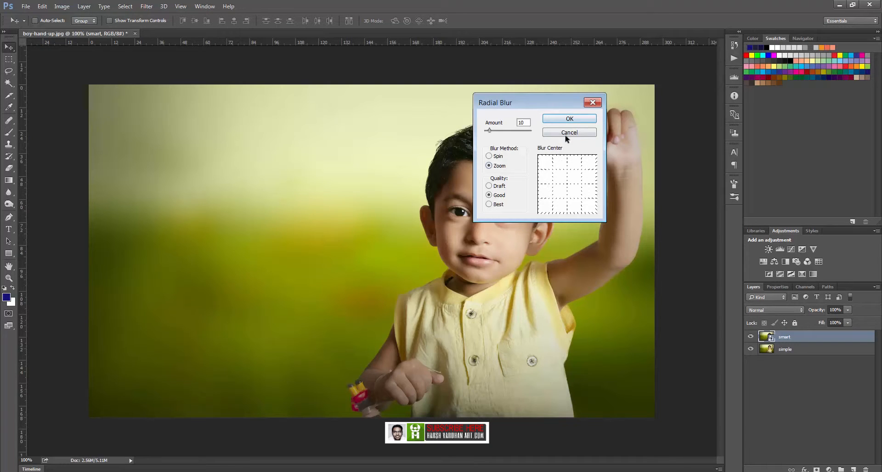
left_click(570, 119)
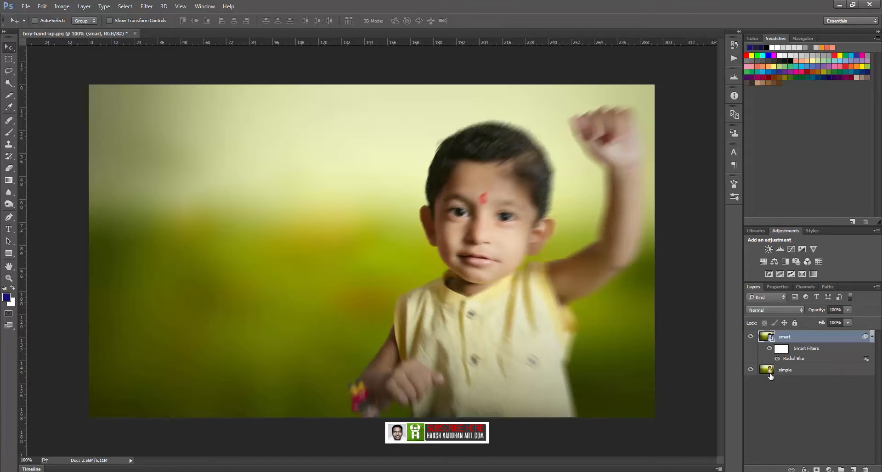
- Edit the Radial Blur smart filter and shift its blur center up and to the right, toward the raised hand
double_click(793, 359)
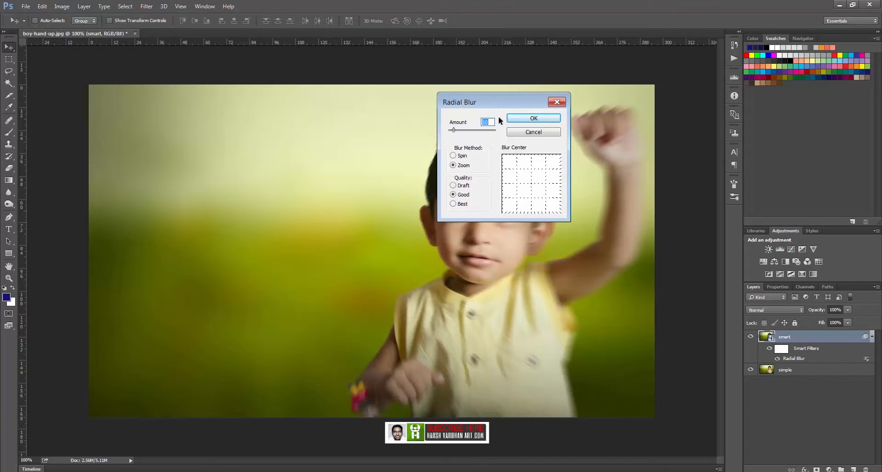
left_click_drag(491, 99, 431, 129)
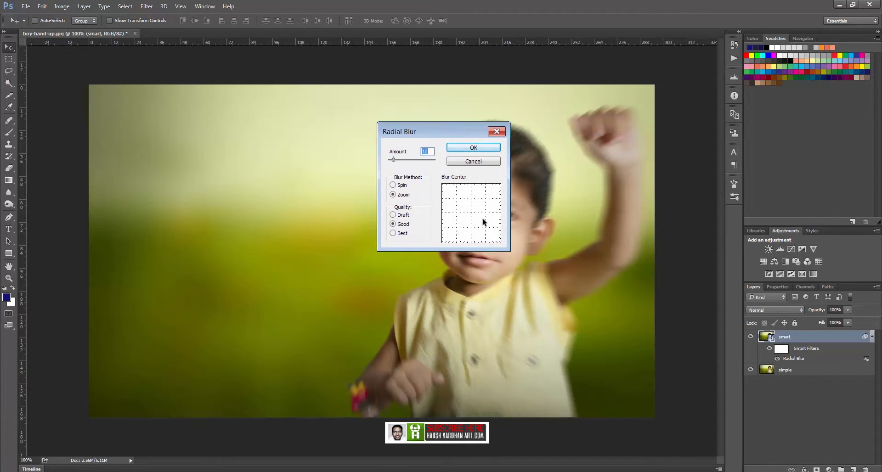
left_click_drag(471, 215, 488, 183)
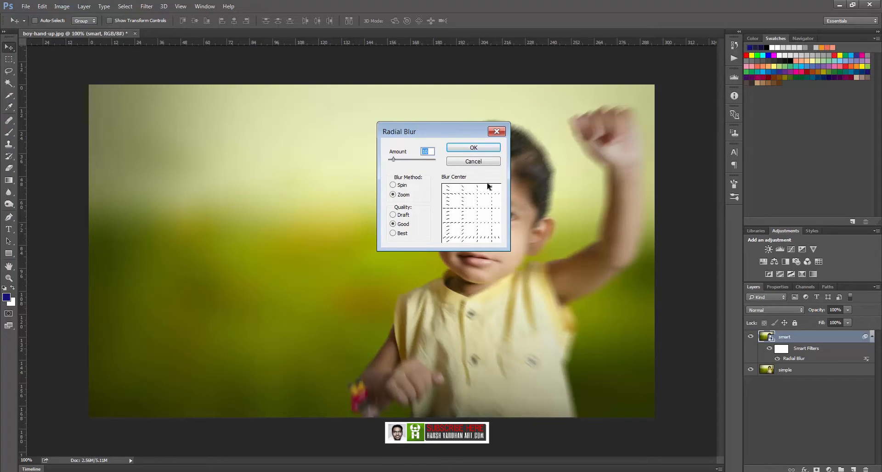
left_click(473, 148)
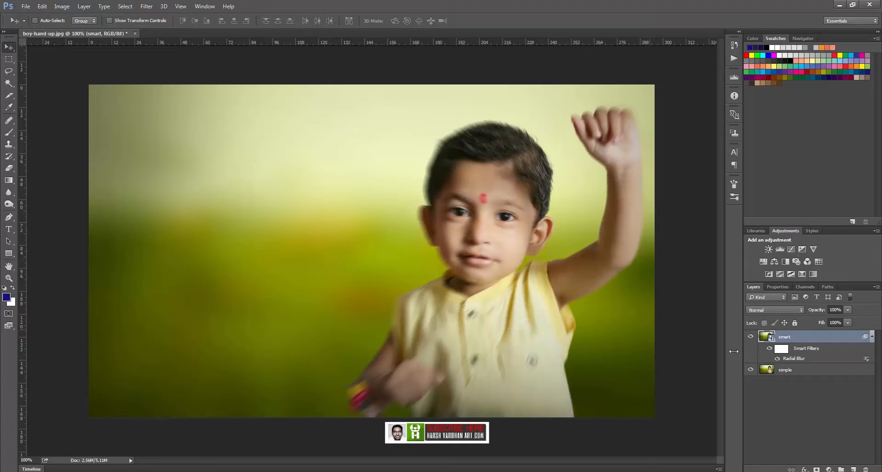
- Set the Radial Blur smart filter's amount to 32
double_click(786, 359)
type("32")
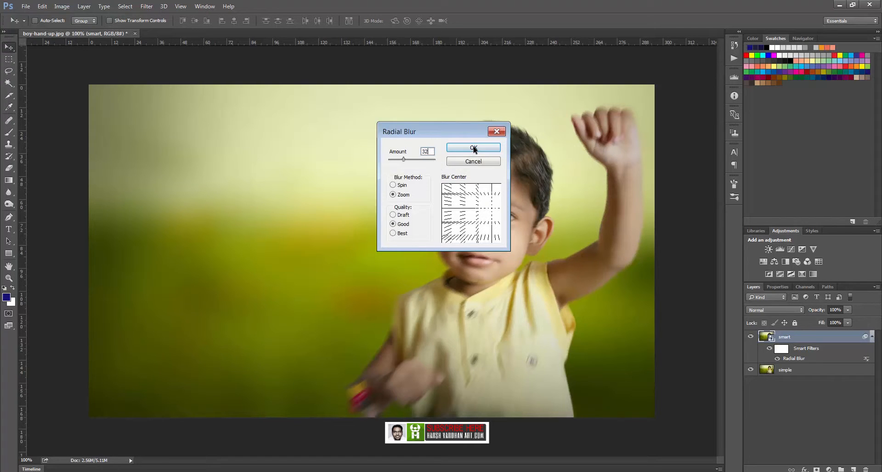
left_click(473, 148)
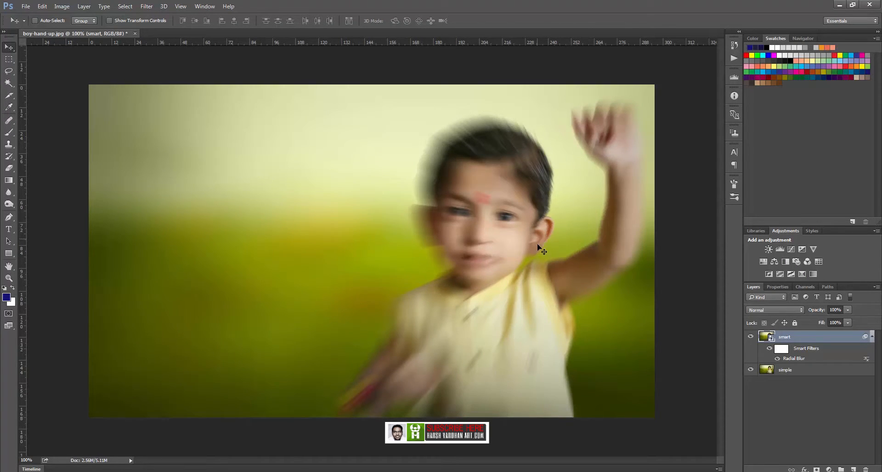
- Apply the Tiles filter to the smart layer with 10 tiles, 10% maximum offset and empty areas filled with the background color
left_click(125, 6)
left_click(154, 7)
left_click(154, 7)
mouse_move(156, 134)
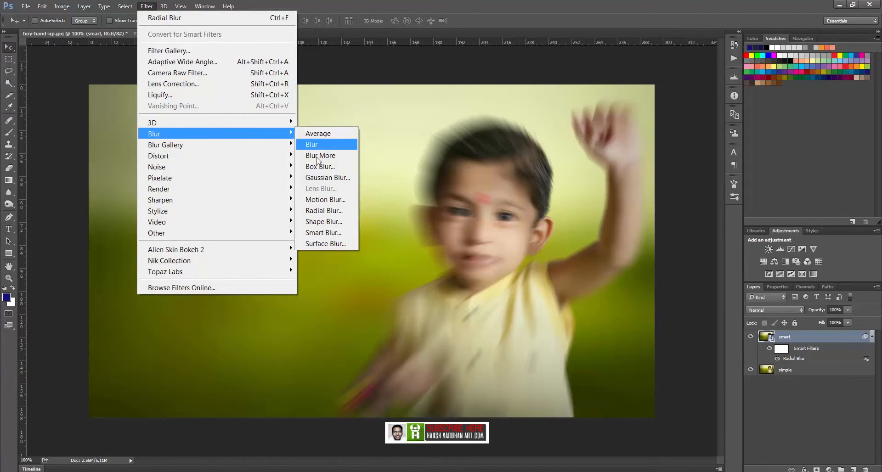
mouse_move(212, 212)
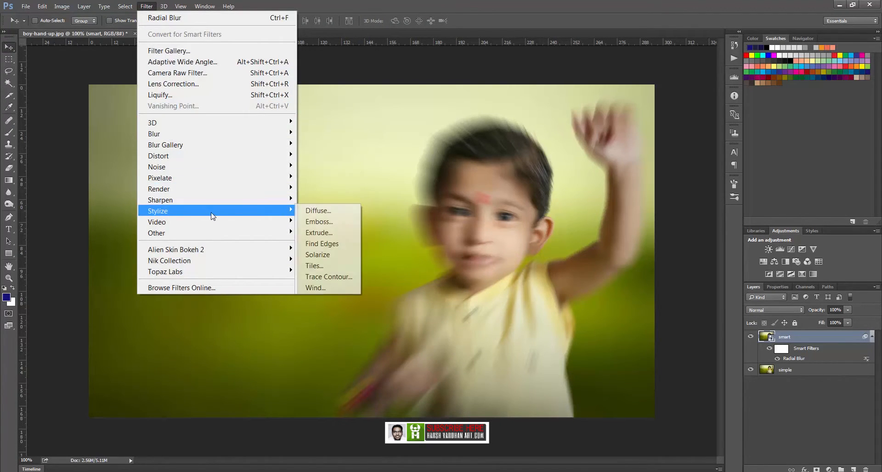
left_click(321, 267)
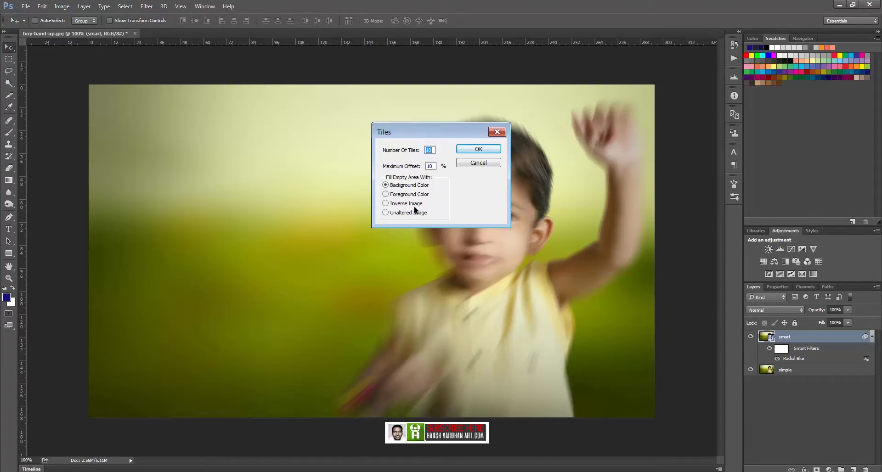
left_click(483, 149)
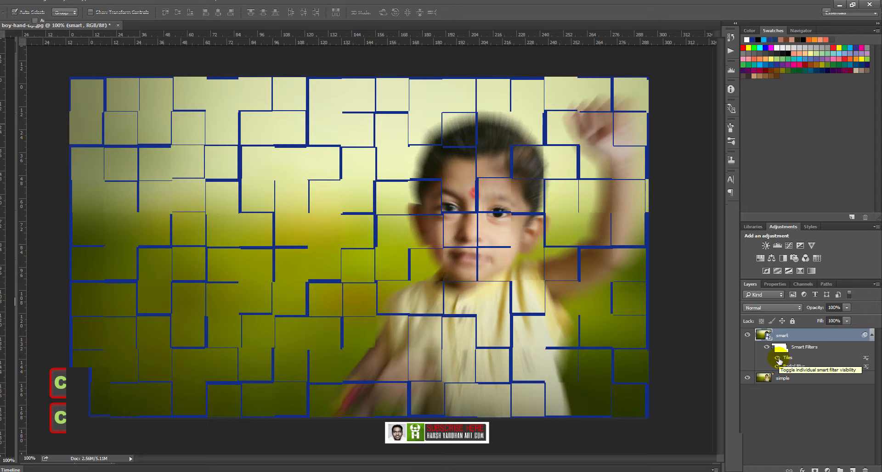
- Toggle the visibility of the Tiles smart filter off and on to compare its effect
left_click(778, 359)
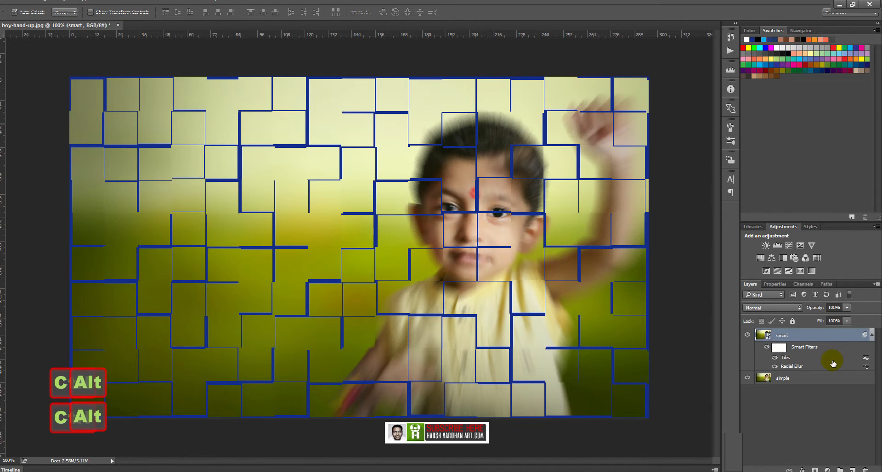
left_click(779, 359)
key("ctrl")
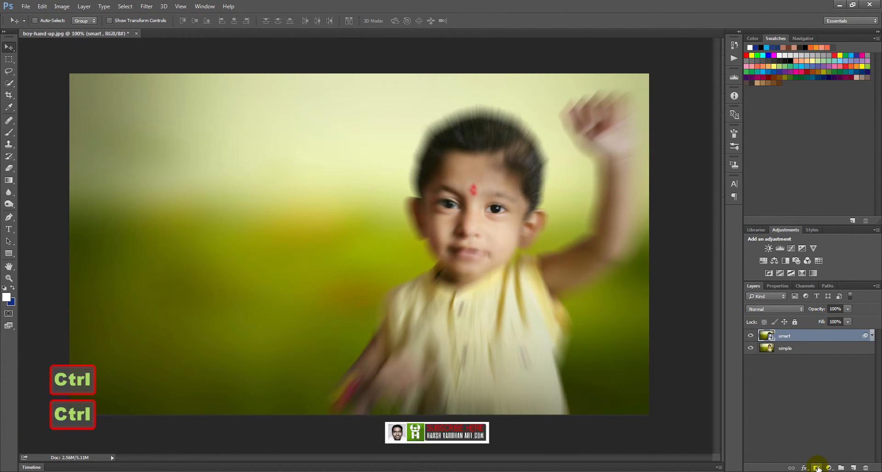
- Add a layer mask to the smart layer and adjust the Brush tool's size for painting on it
left_click(817, 469)
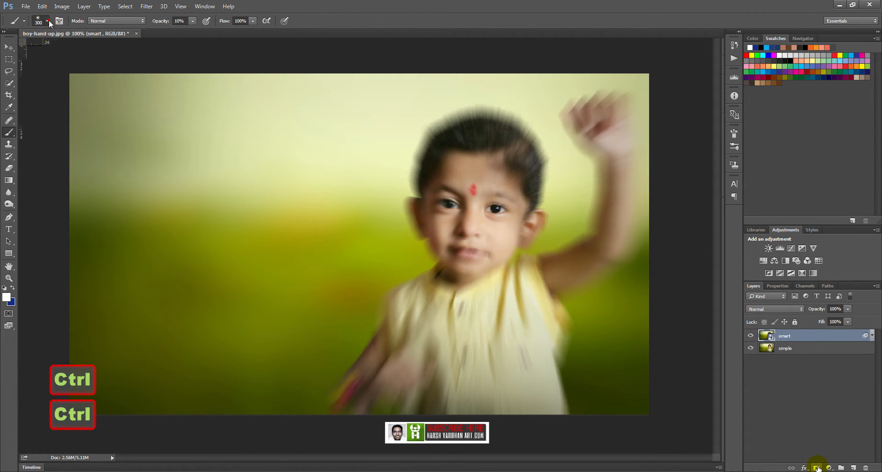
left_click(48, 20)
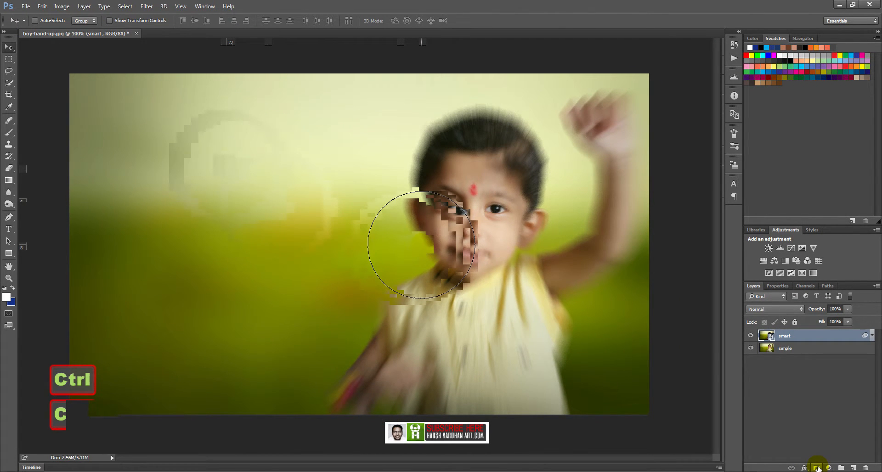
key("ctrl+bracketleft")
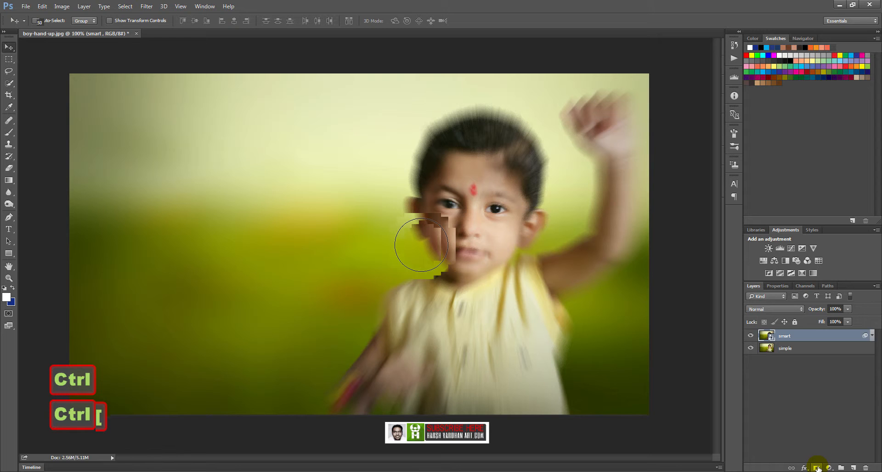
key("ctrl+bracketright")
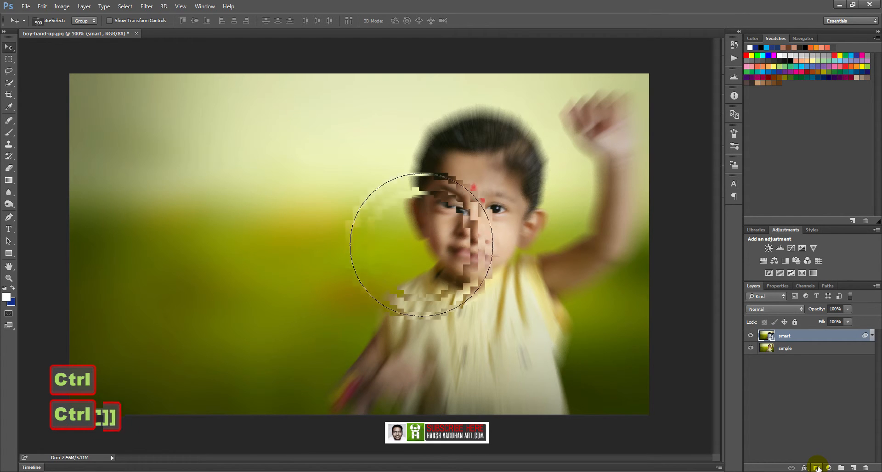
key("ctrl+bracketleft")
key("ctrl+bracketleft")
key("ctrl+bracketleft")
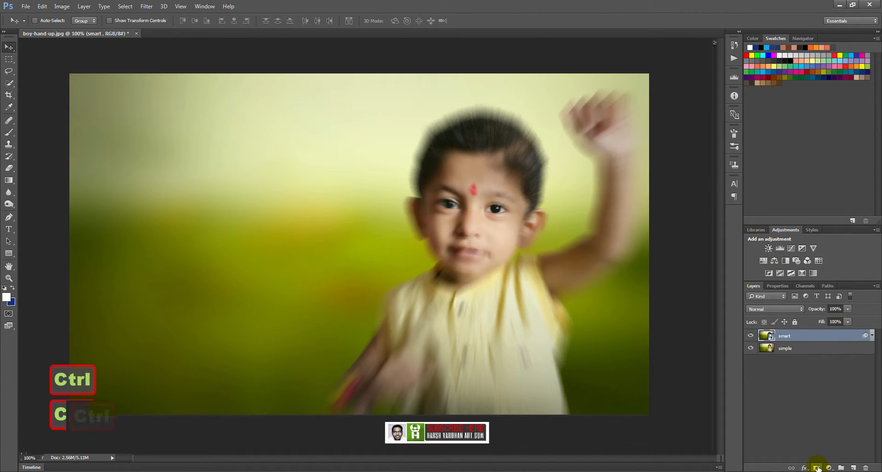
- Set black as the foreground color and white as the background, and paint over the boy's eyes on the layer mask
key("d")
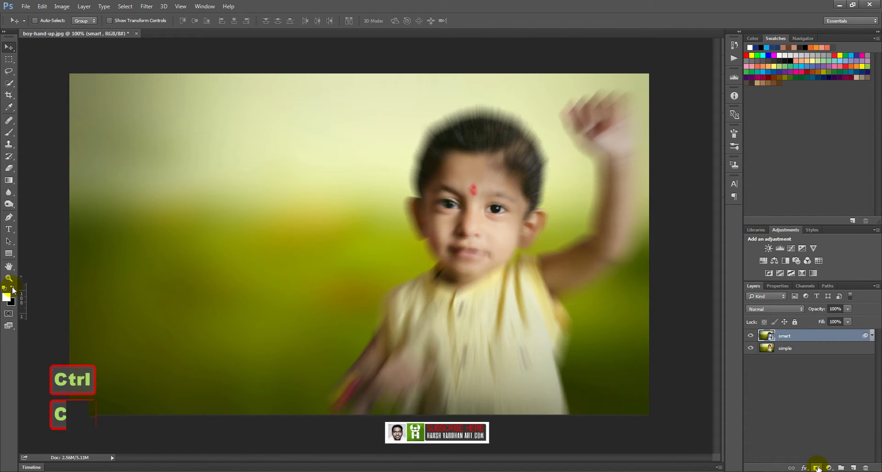
key("x")
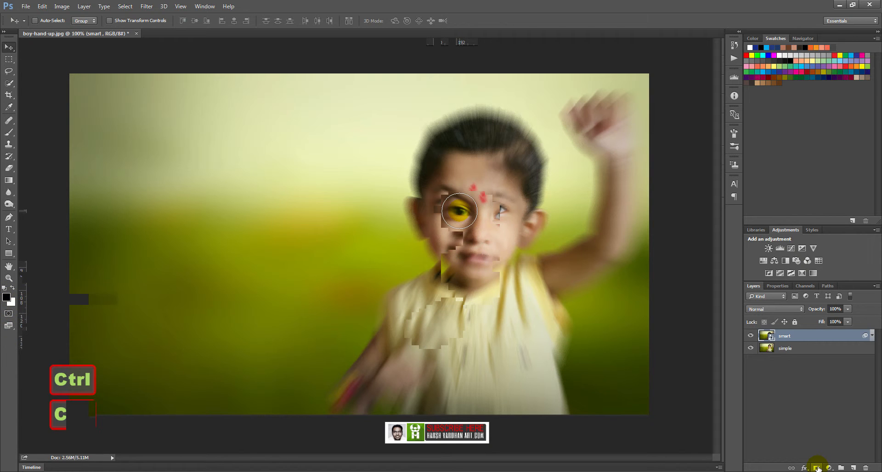
mouse_move(459, 211)
left_mouse_down()
mouse_move(464, 221)
mouse_move(500, 213)
mouse_move(499, 221)
left_mouse_up()
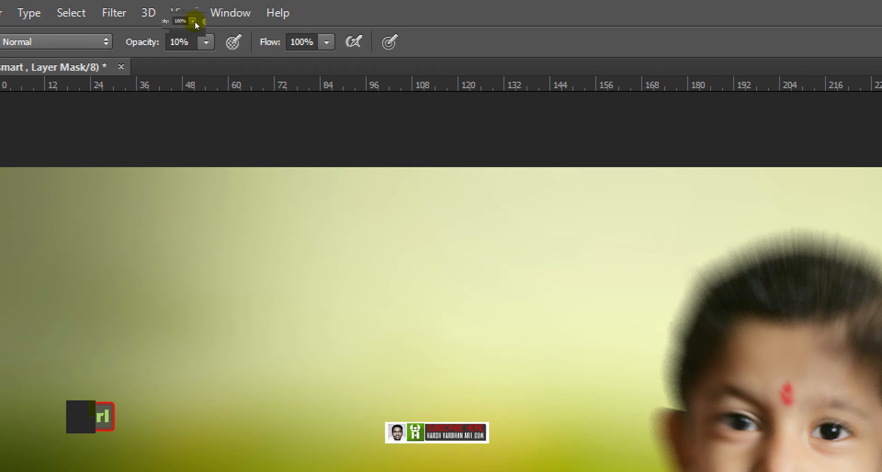
- Set the brush opacity to 100% and paint with white over the boy's head and face on the smart layer's mask
left_click_drag(192, 31, 180, 32)
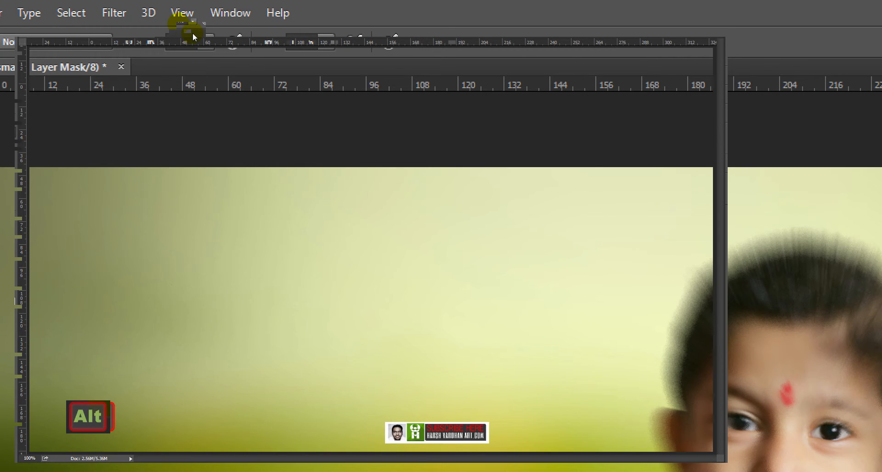
left_click(191, 21)
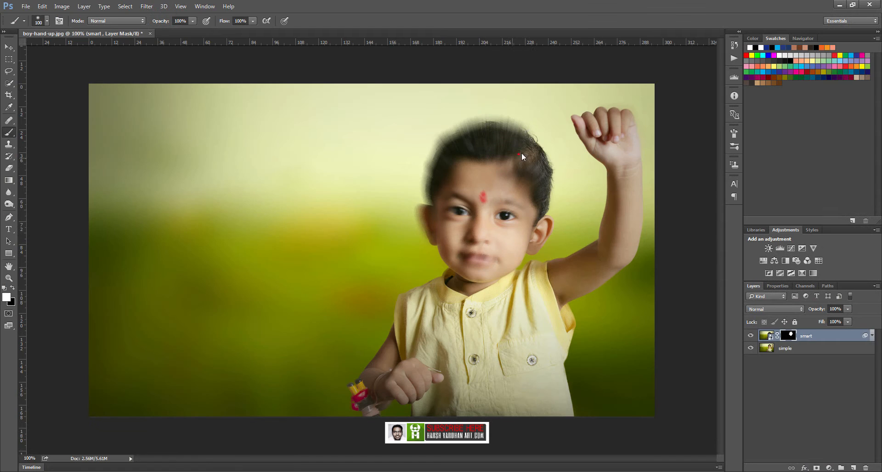
mouse_move(510, 157)
left_mouse_down()
mouse_move(524, 173)
mouse_move(556, 175)
mouse_move(537, 196)
left_mouse_up()
mouse_move(533, 227)
left_mouse_down()
mouse_move(514, 252)
mouse_move(480, 268)
left_mouse_up()
mouse_move(510, 157)
left_mouse_down()
mouse_move(480, 143)
mouse_move(492, 142)
left_mouse_up()
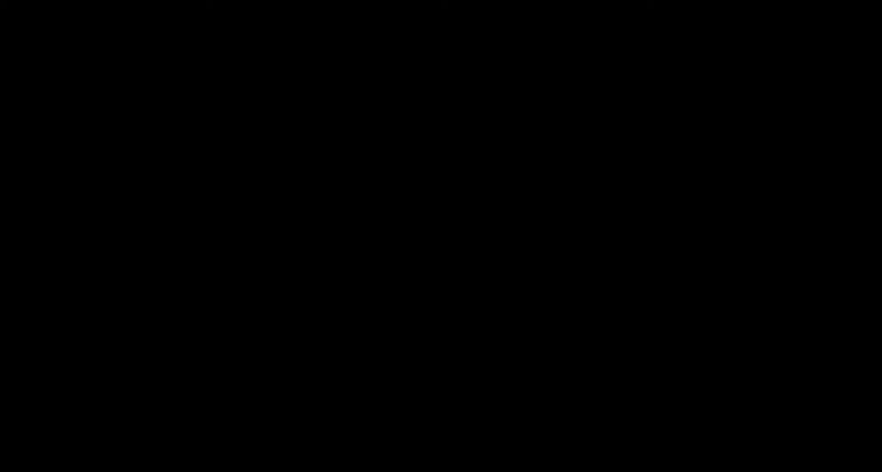